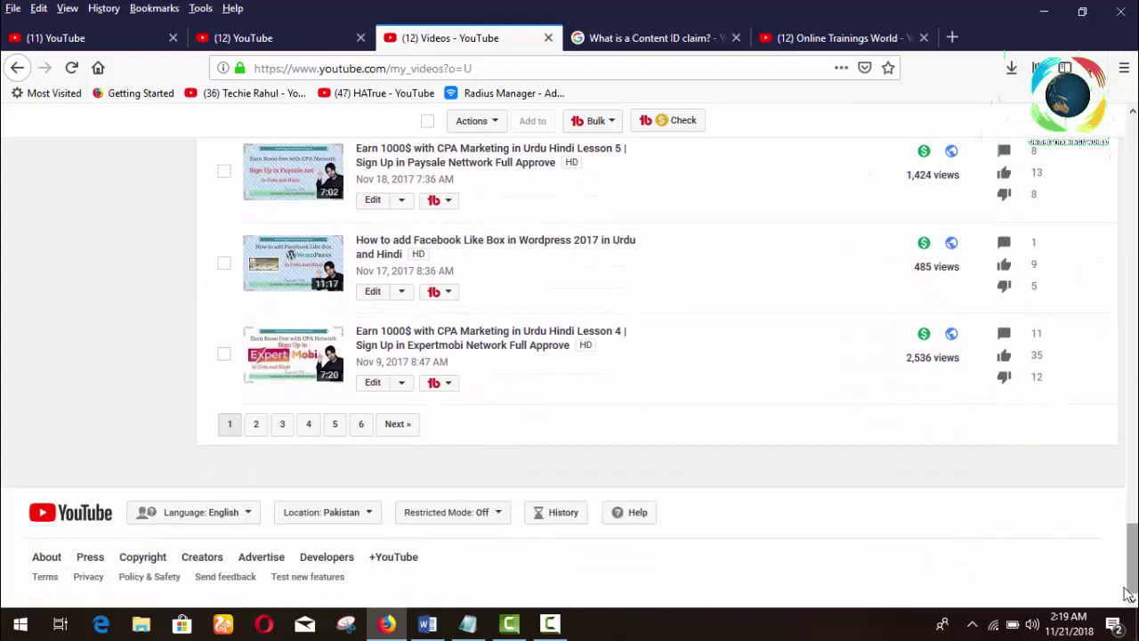
- Open the AOMEI partition software review video for editing from page 2 of the uploaded videos list
click(252, 427)
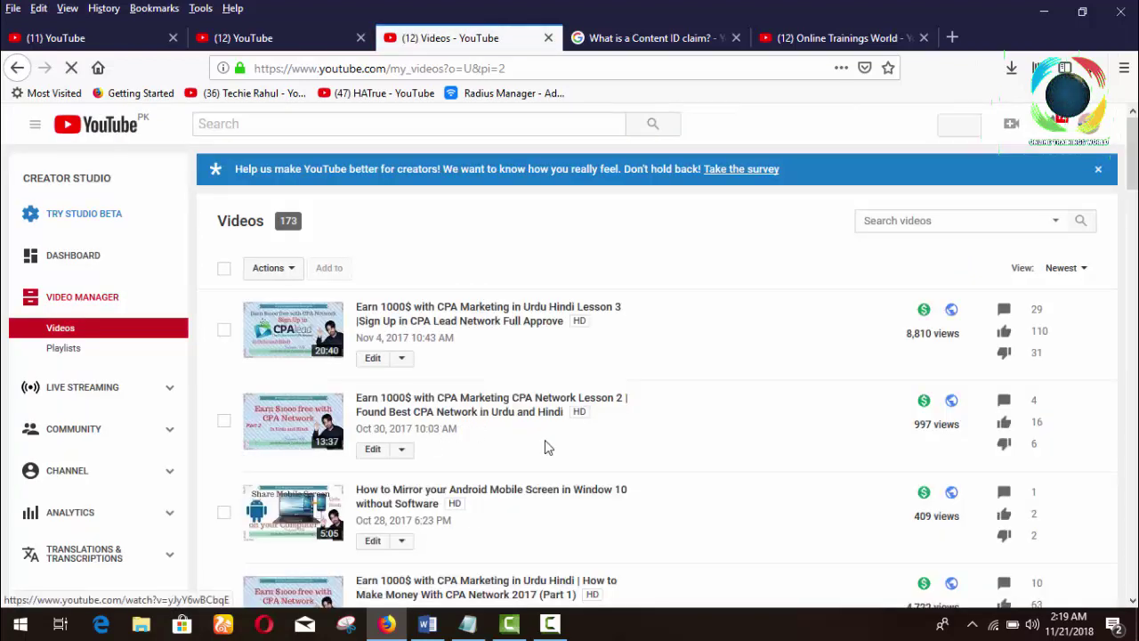
click(1125, 258)
scroll(1126, 260, up, 2)
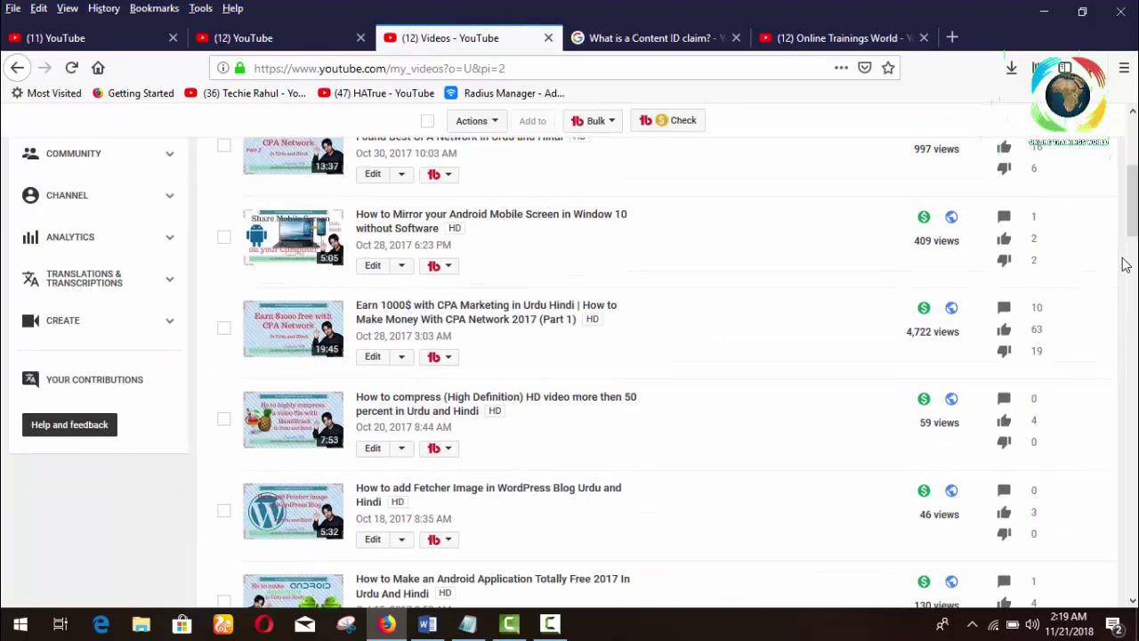
drag(1132, 220, 1130, 445)
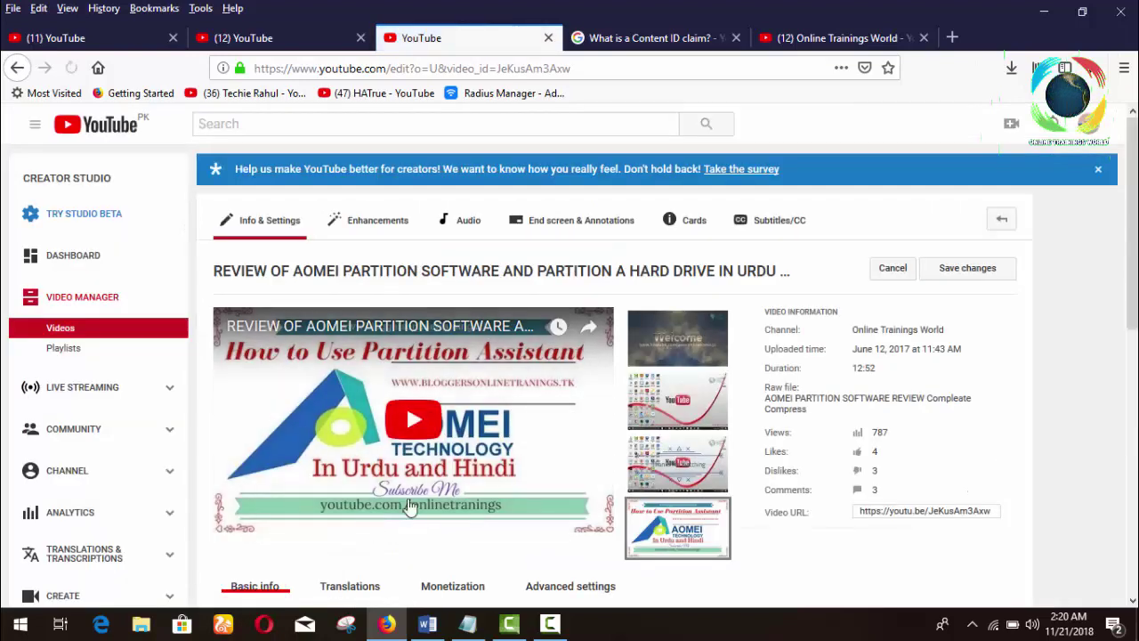
scroll(407, 507, down, 2)
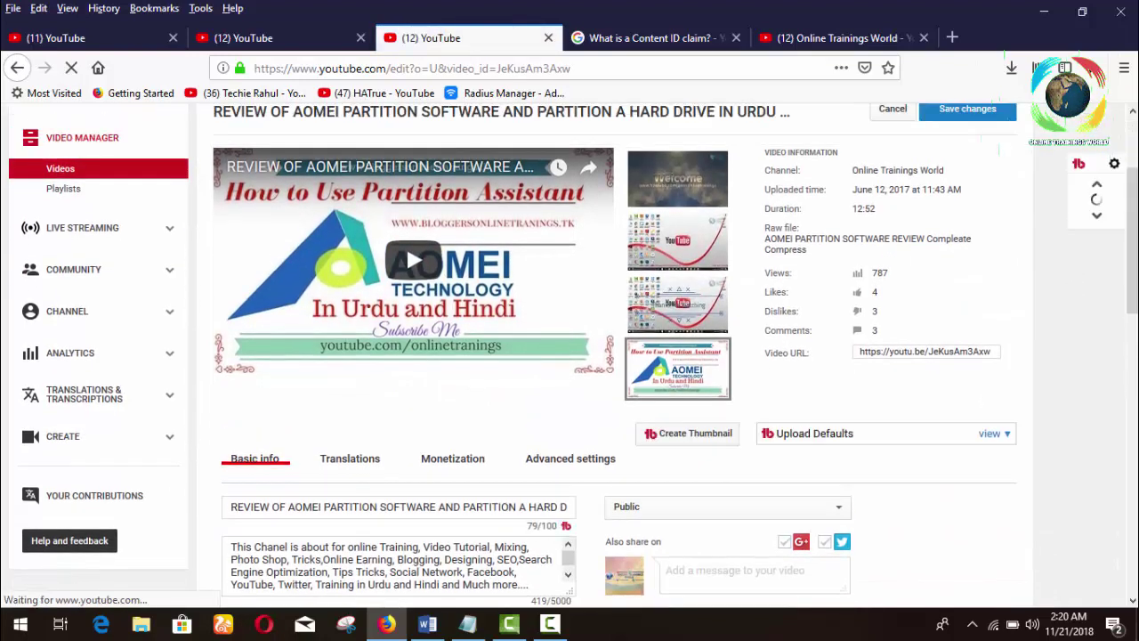
- Examine the AOMEI video's monetization settings, including its ad formats and ad breaks
click(421, 463)
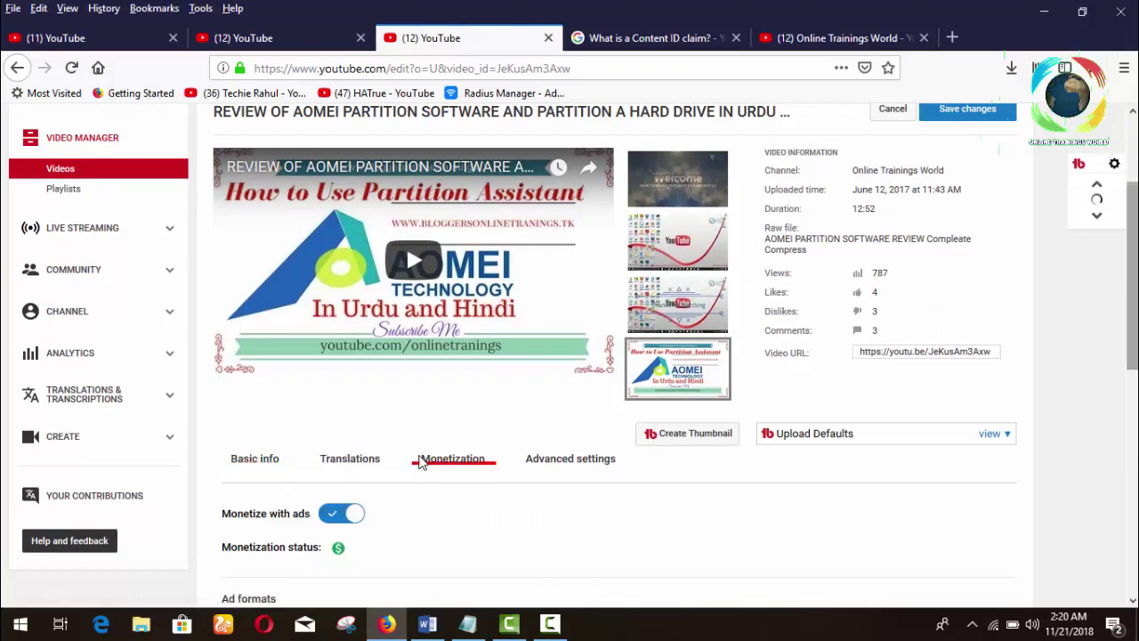
scroll(422, 463, down, 3)
scroll(422, 463, down, 2)
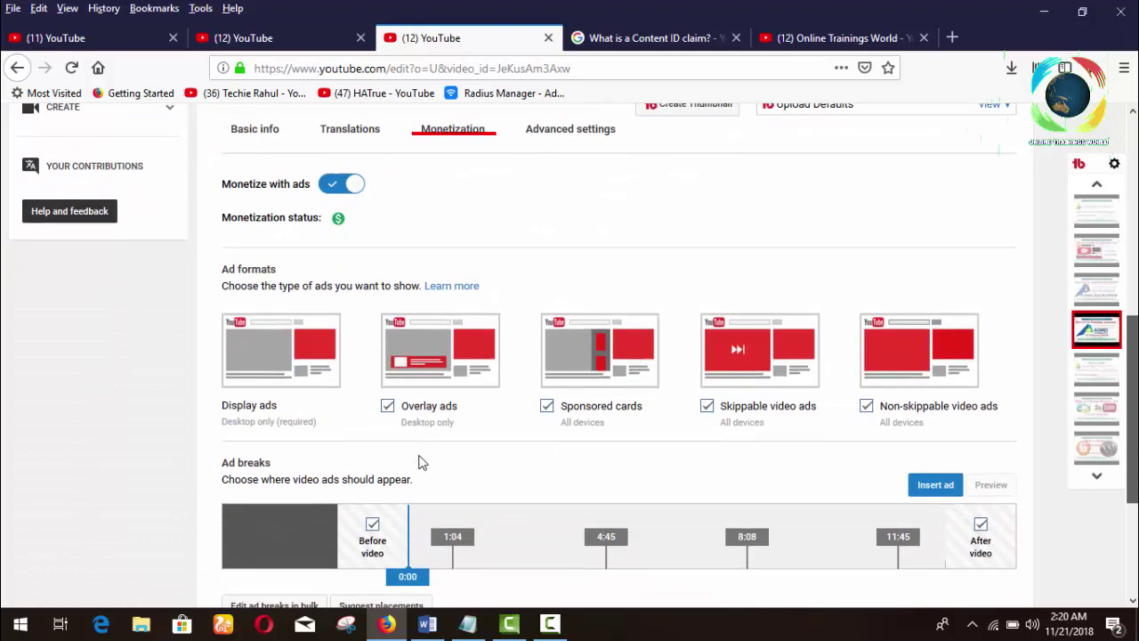
scroll(421, 463, up, 3)
scroll(422, 463, up, 2)
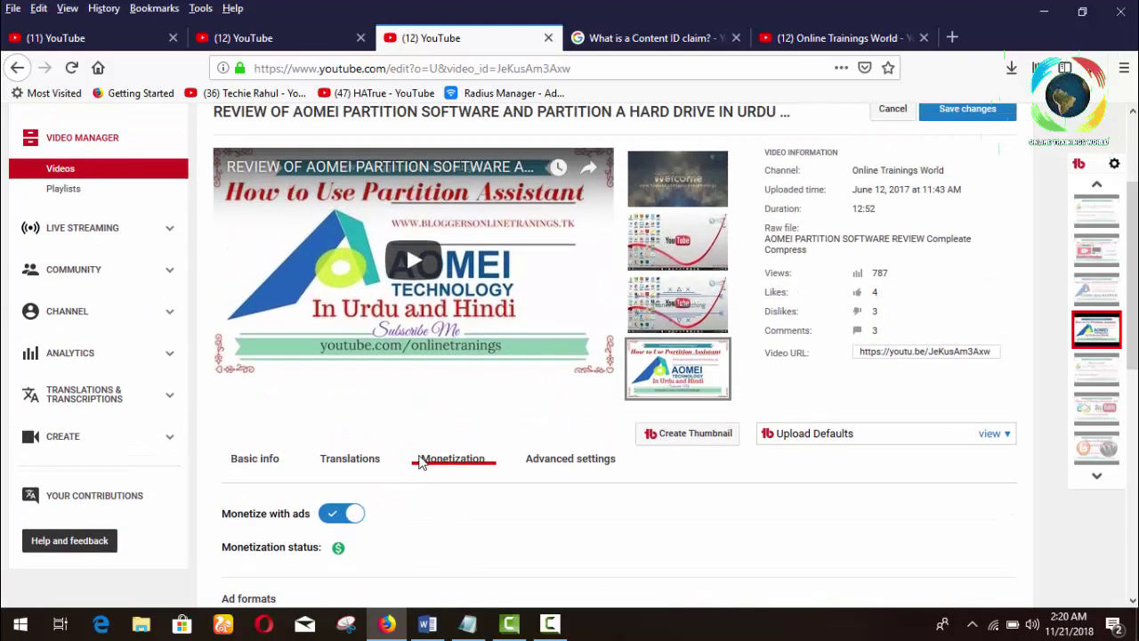
- From the AOMEI video's copyright notice, open the Remove song page for the claimed recording in a new tab and switch to it
key(ctrl+Page_Up)
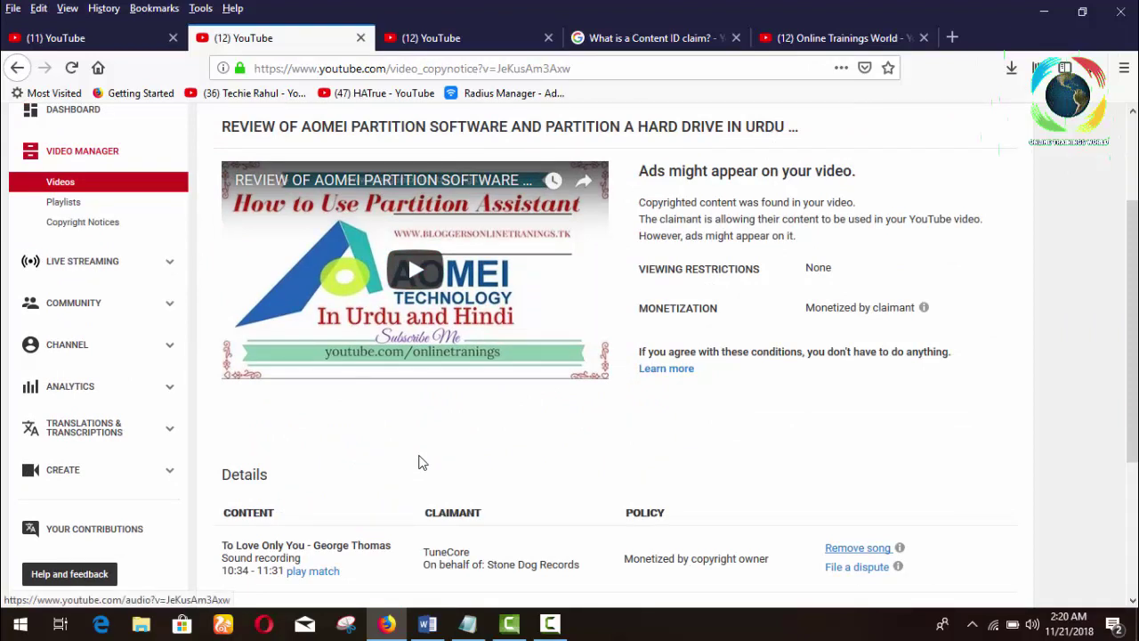
right_click(861, 547)
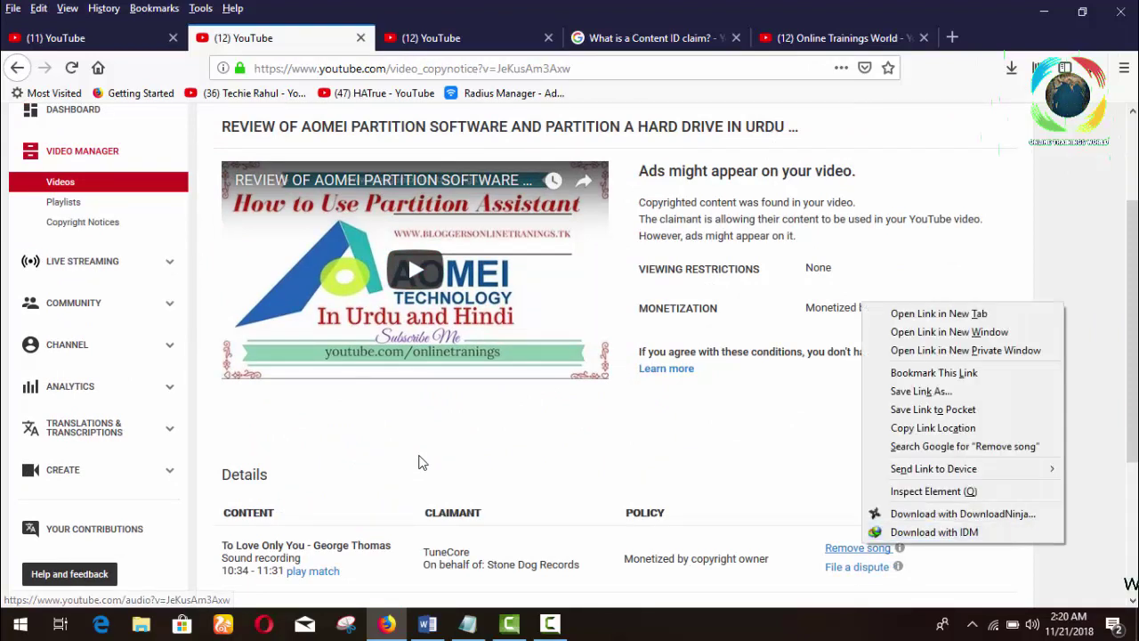
key(Down)
key(Return)
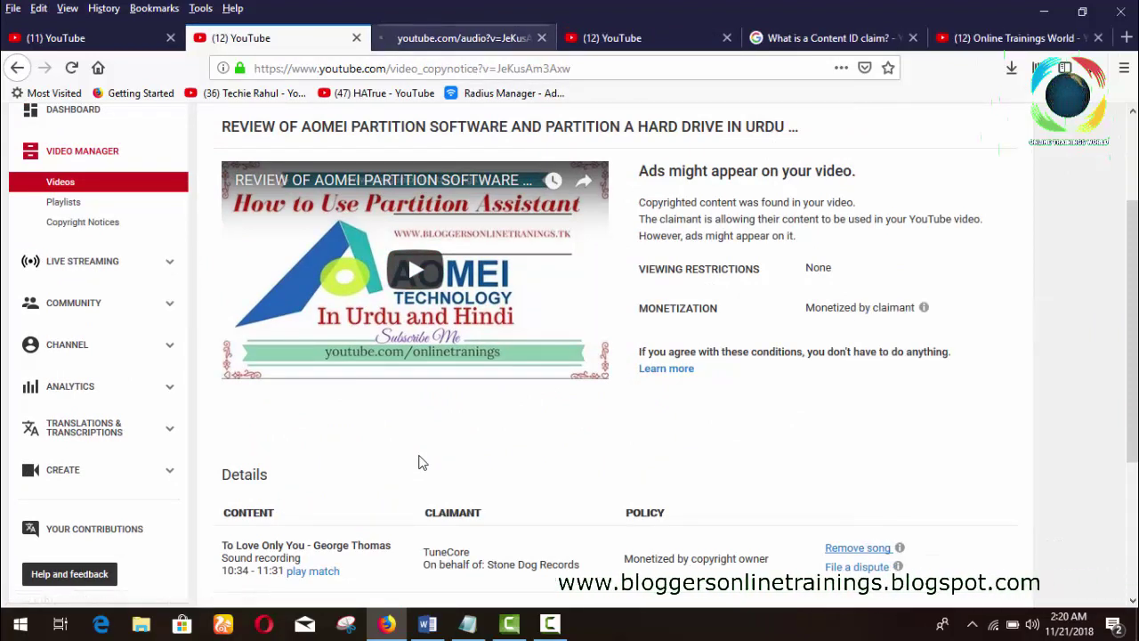
key(ctrl+Page_Down)
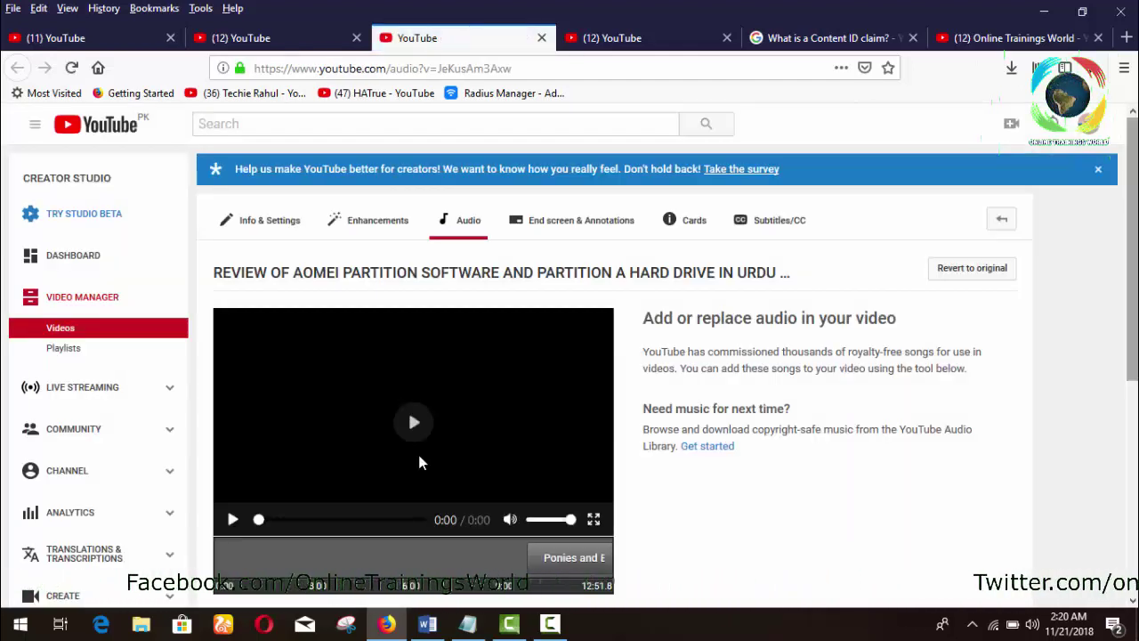
- Pause the video preview and look through the royalty-free top tracks available for replacing the audio
scroll(422, 463, down, 3)
scroll(422, 463, down, 5)
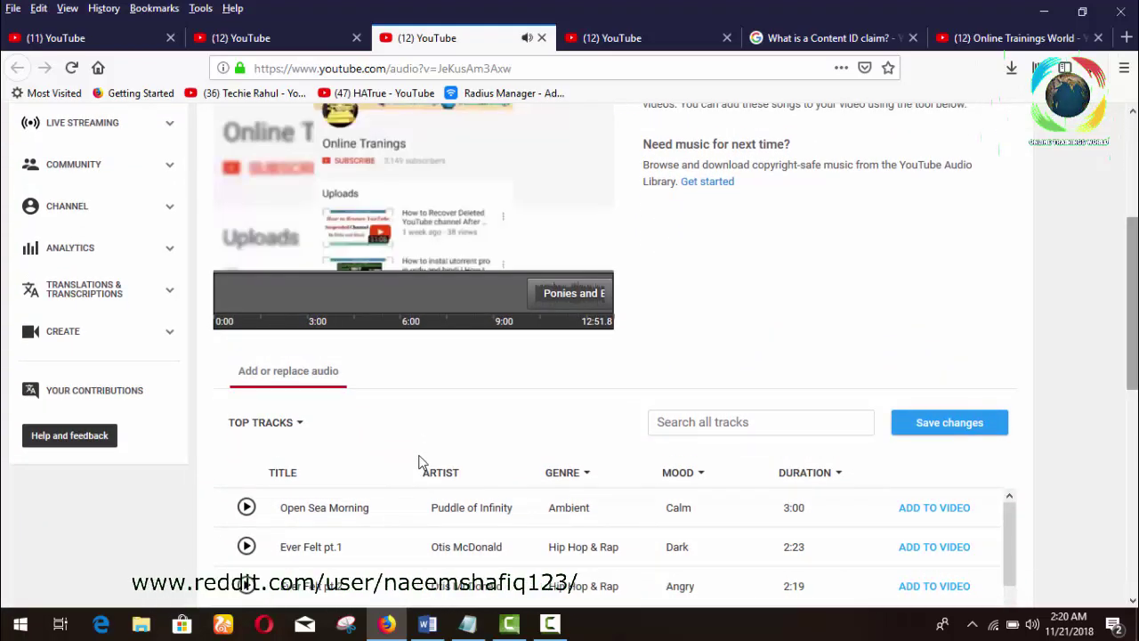
key(space)
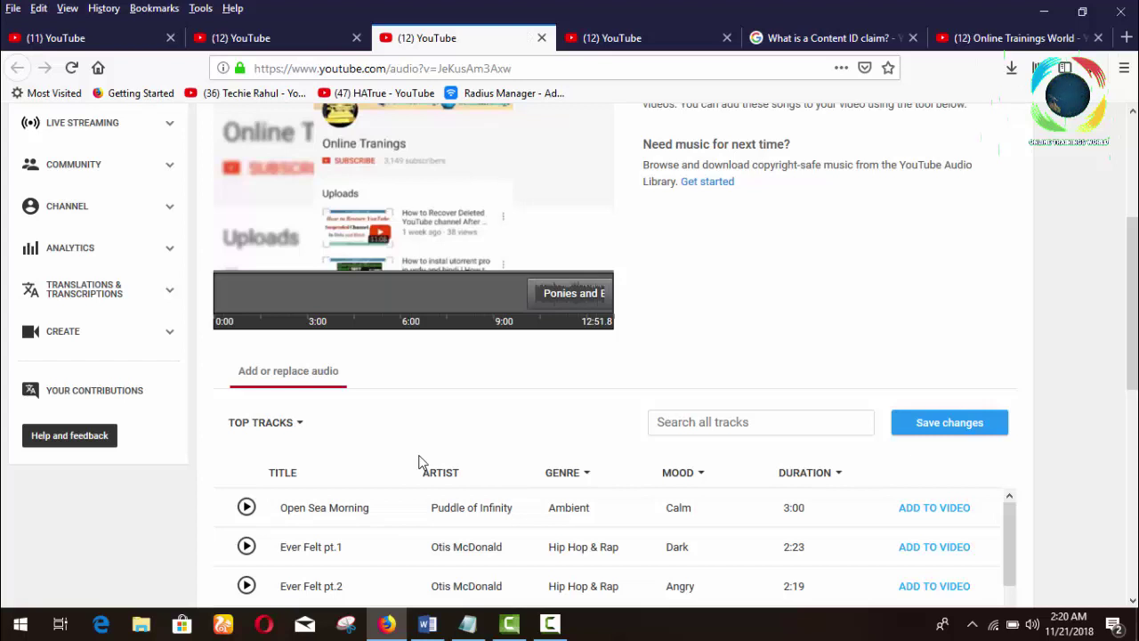
scroll(422, 462, down, 3)
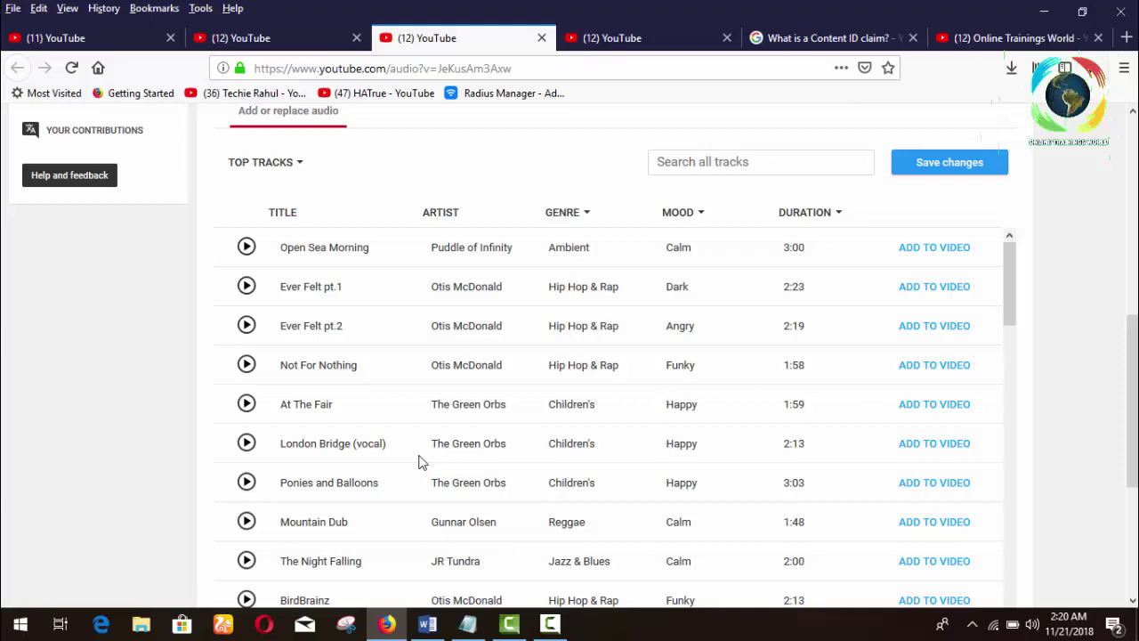
scroll(421, 462, down, 3)
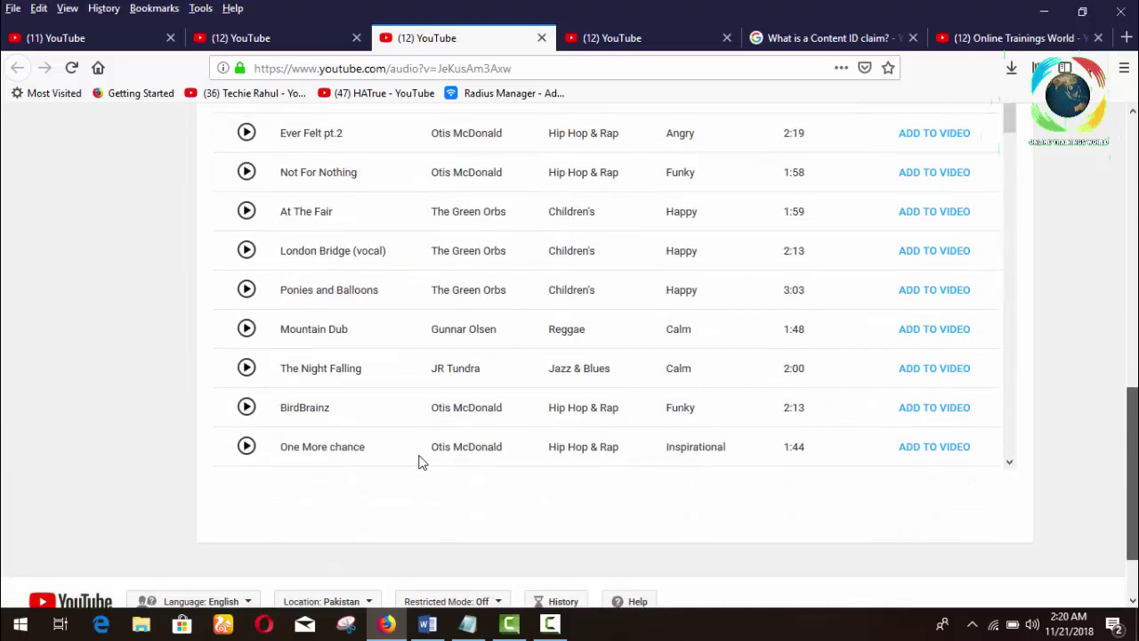
scroll(422, 461, up, 2)
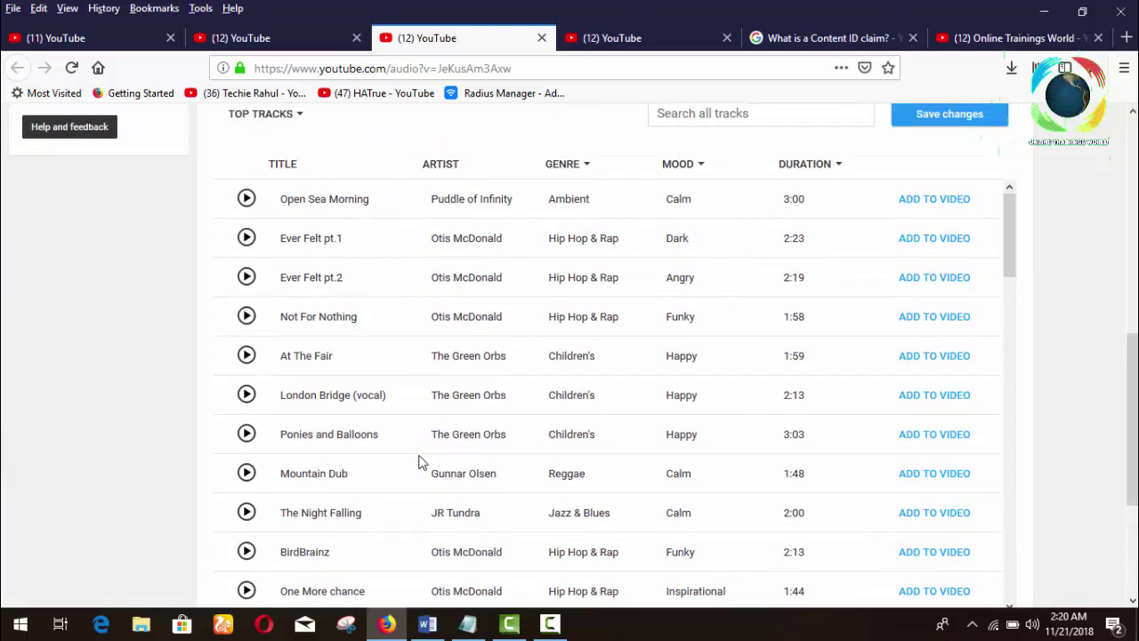
scroll(422, 462, down, 5)
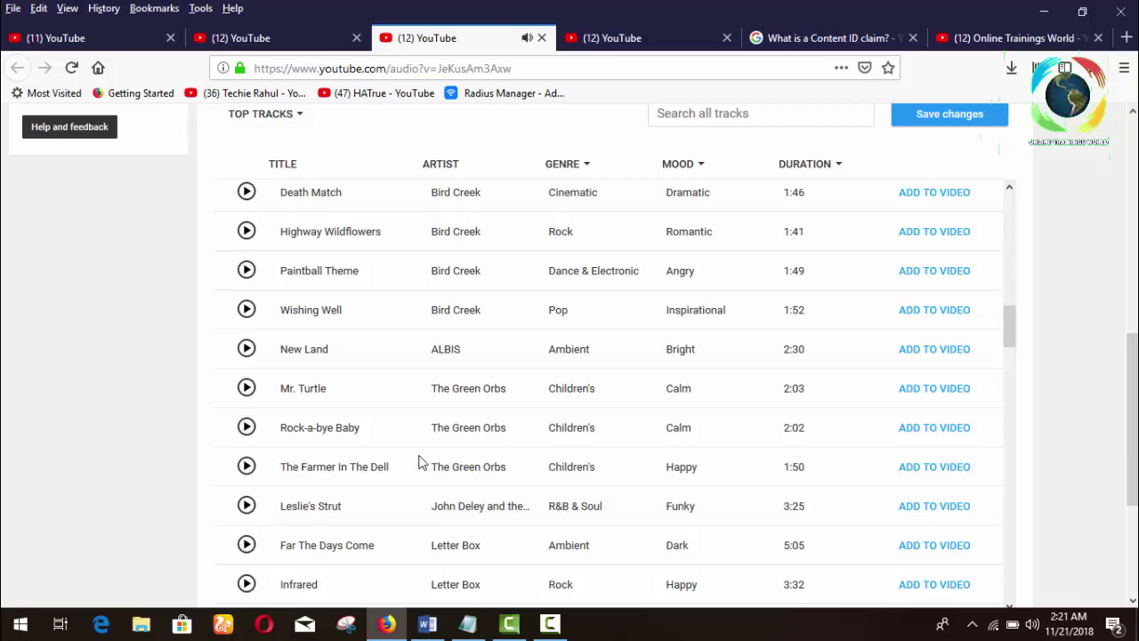
scroll(421, 463, up, 2)
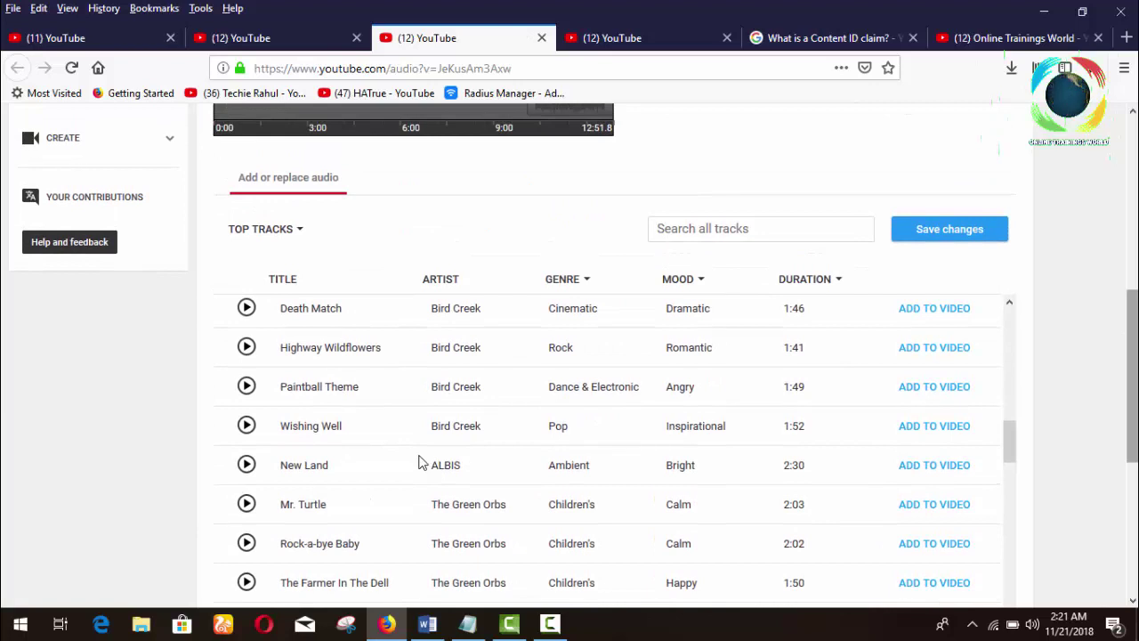
scroll(422, 462, down, 1)
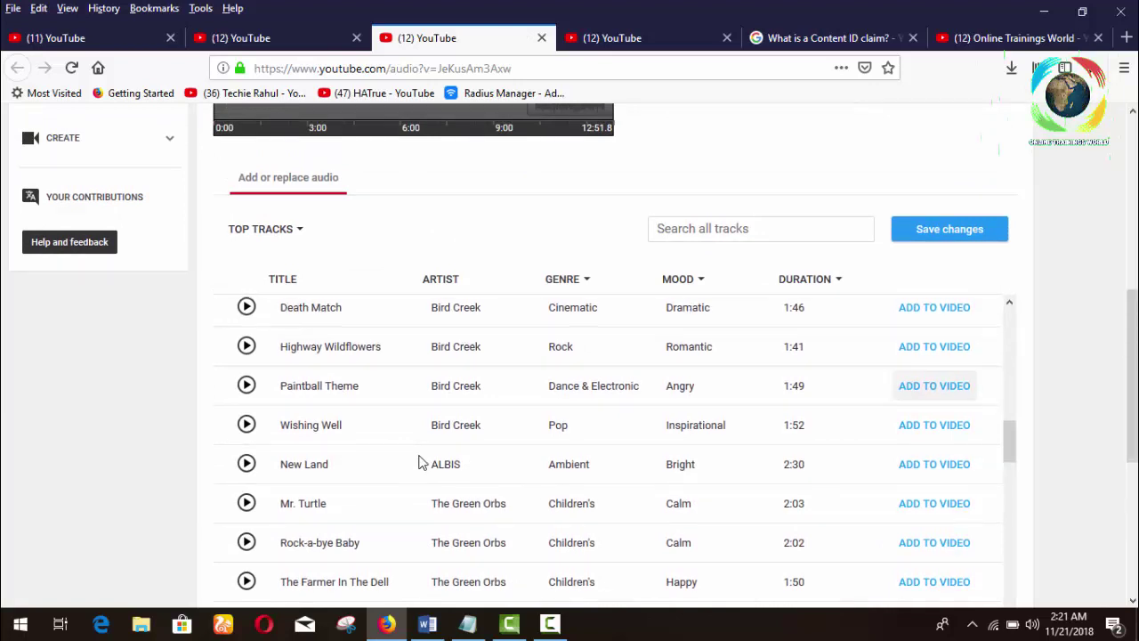
- Try adding the Paintball Theme track by Bird Creek to the video's audio
click(935, 385)
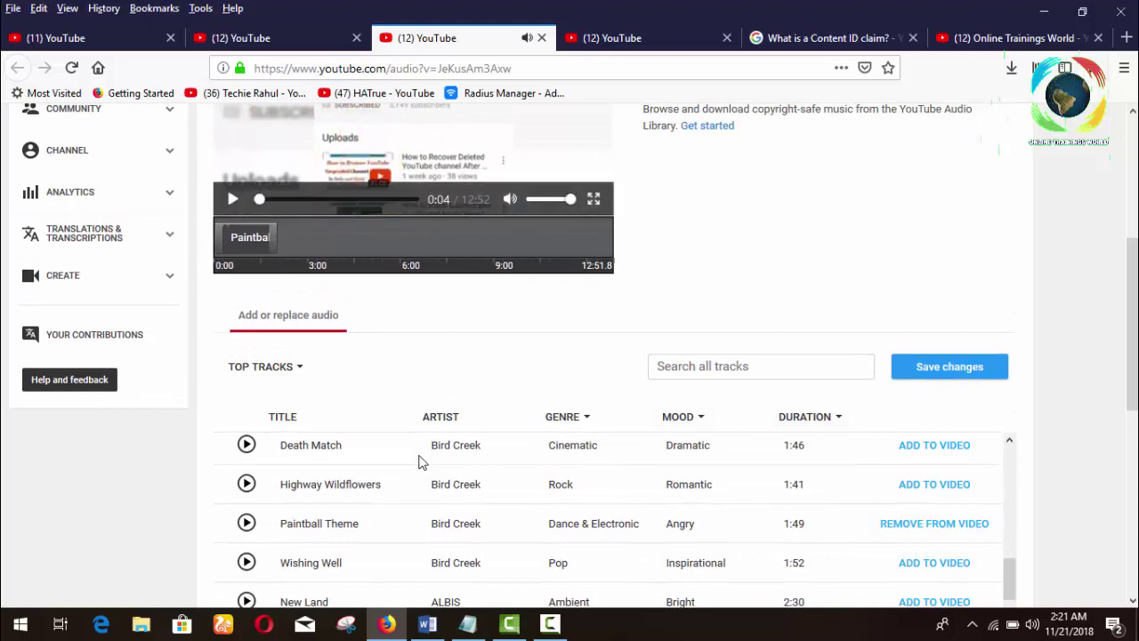
scroll(422, 463, down, 6)
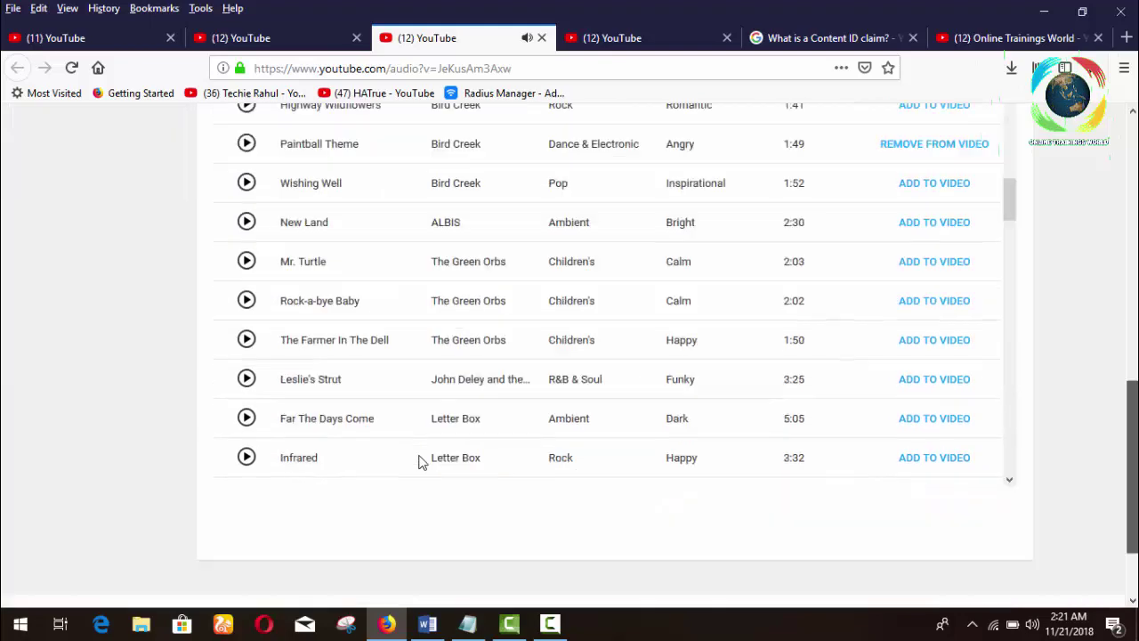
scroll(422, 463, up, 3)
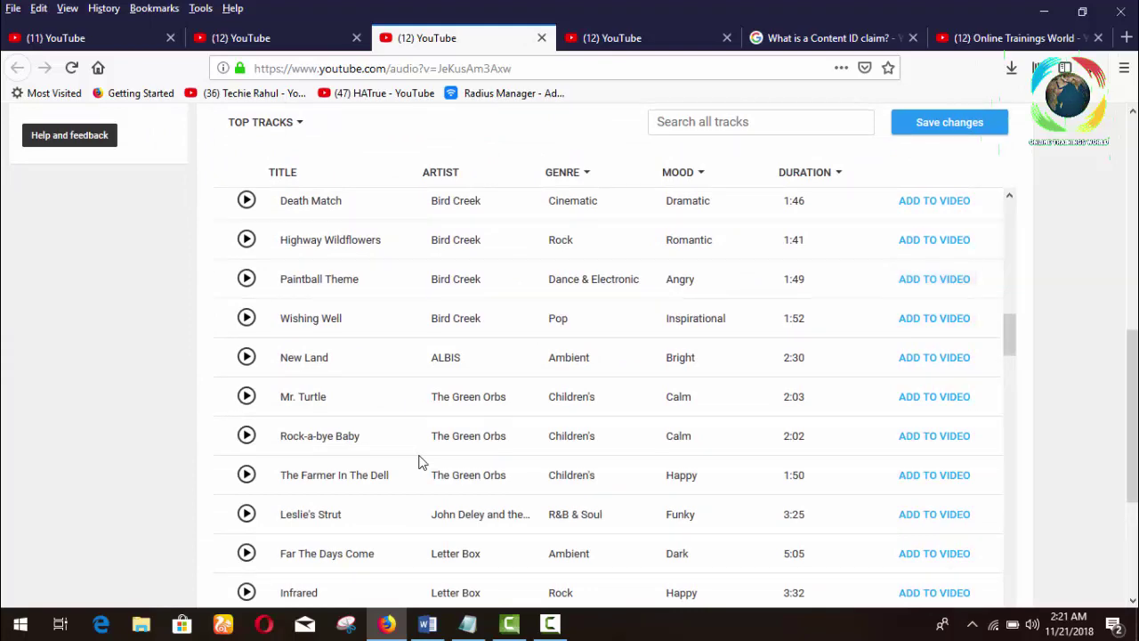
scroll(421, 462, up, 3)
scroll(422, 463, up, 2)
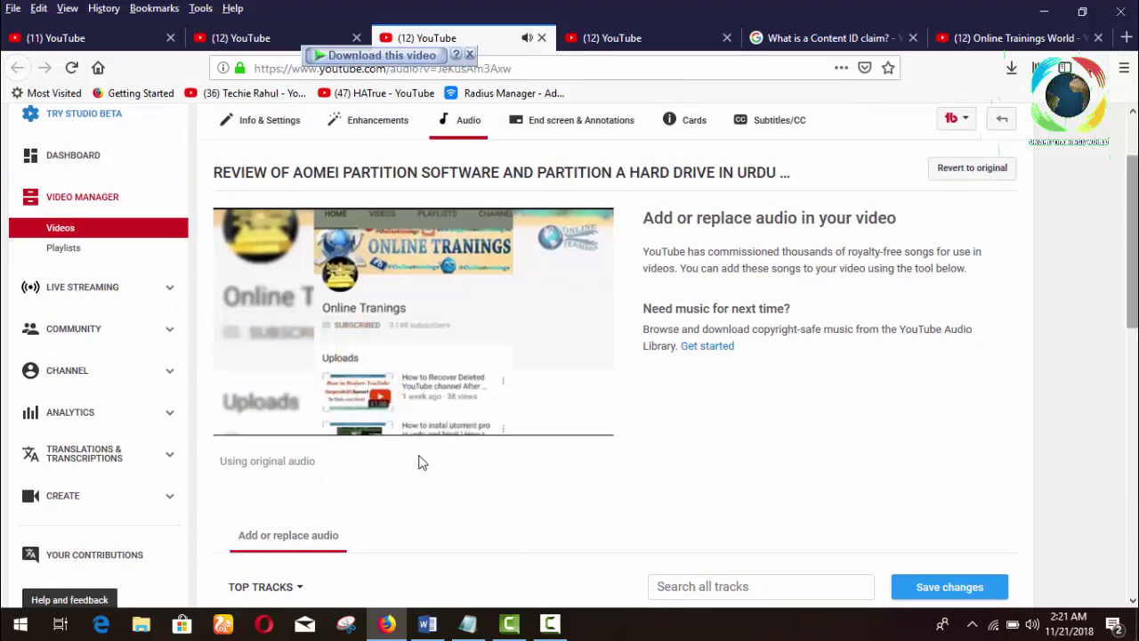
- Close the audio editing page and discard the unsaved audio changes
scroll(421, 462, down, 4)
scroll(422, 462, up, 4)
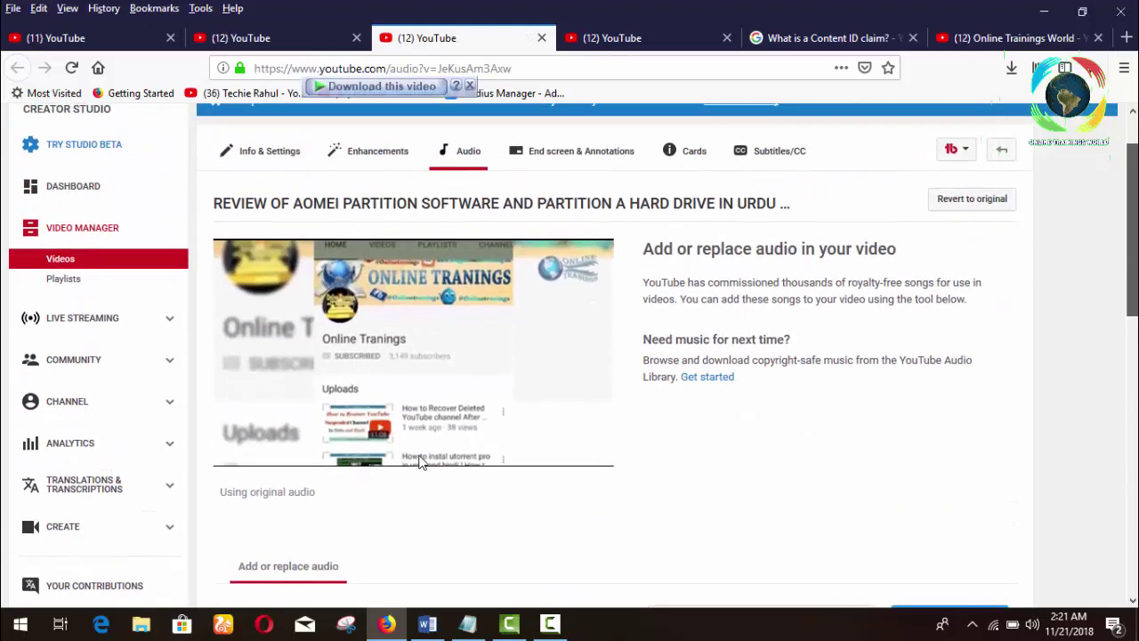
scroll(421, 462, down, 2)
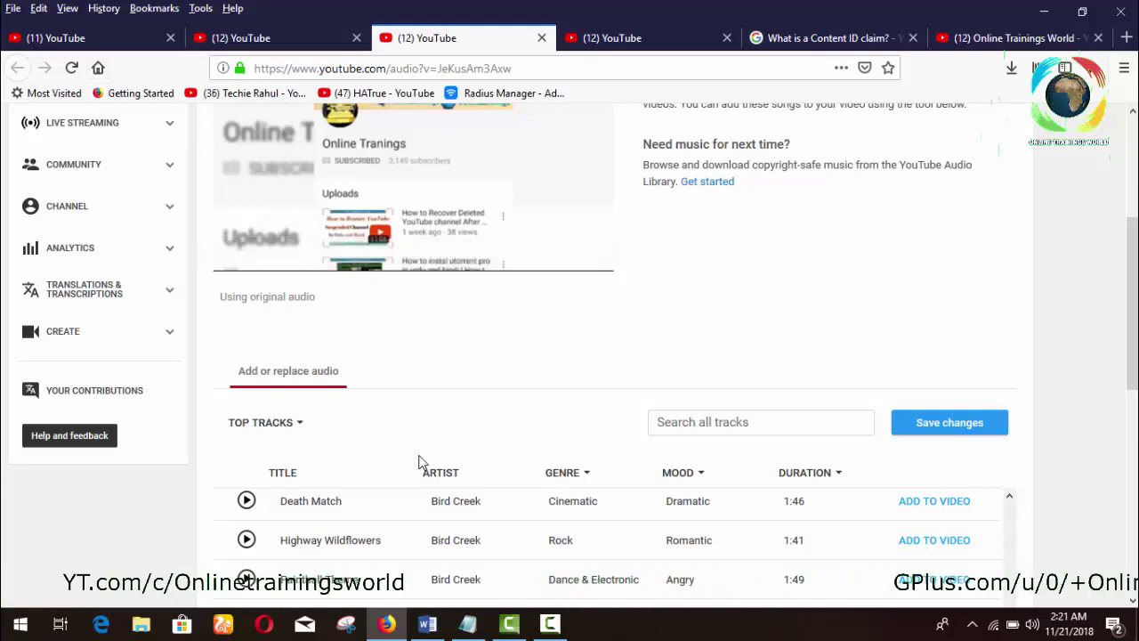
key(ctrl+w)
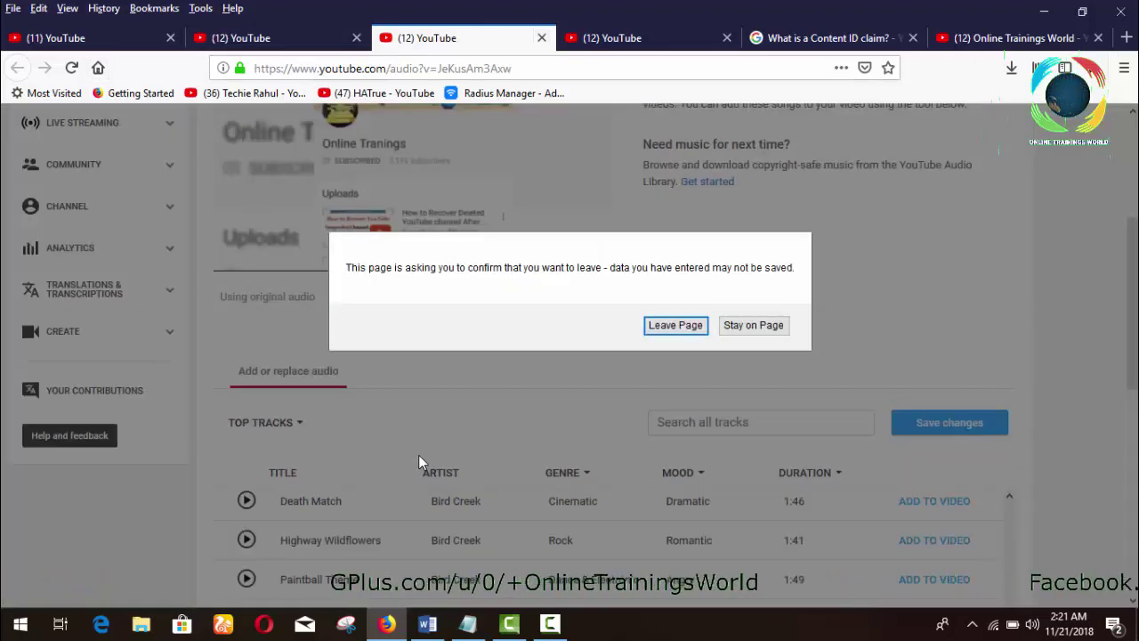
key(Return)
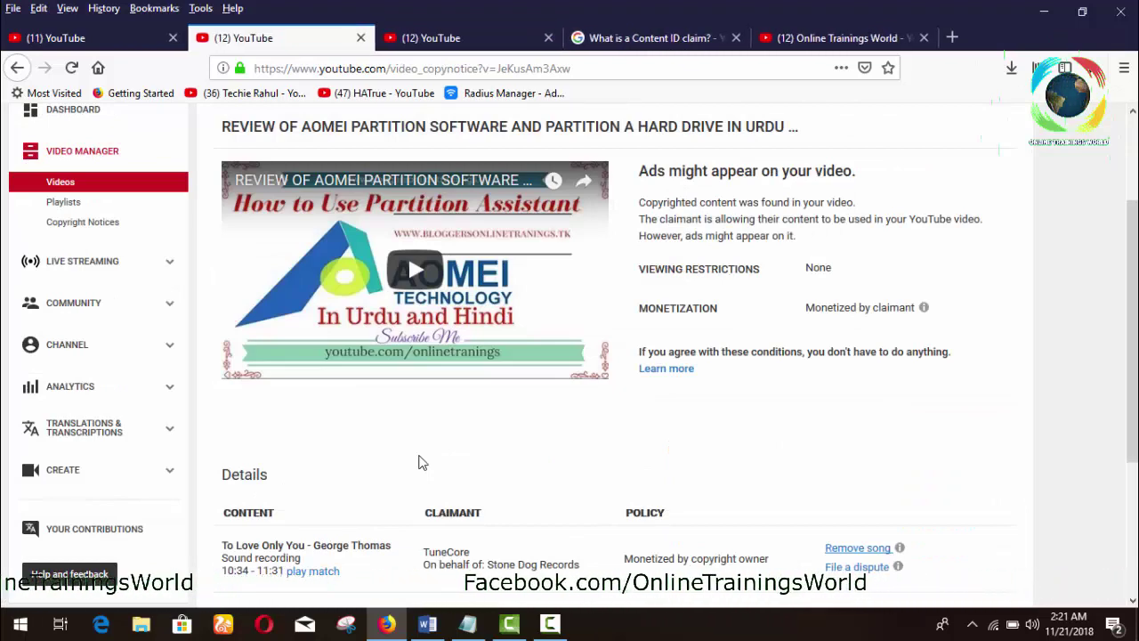
- Reopen the claimed recording's Remove song page in a new tab and show it
right_click(844, 546)
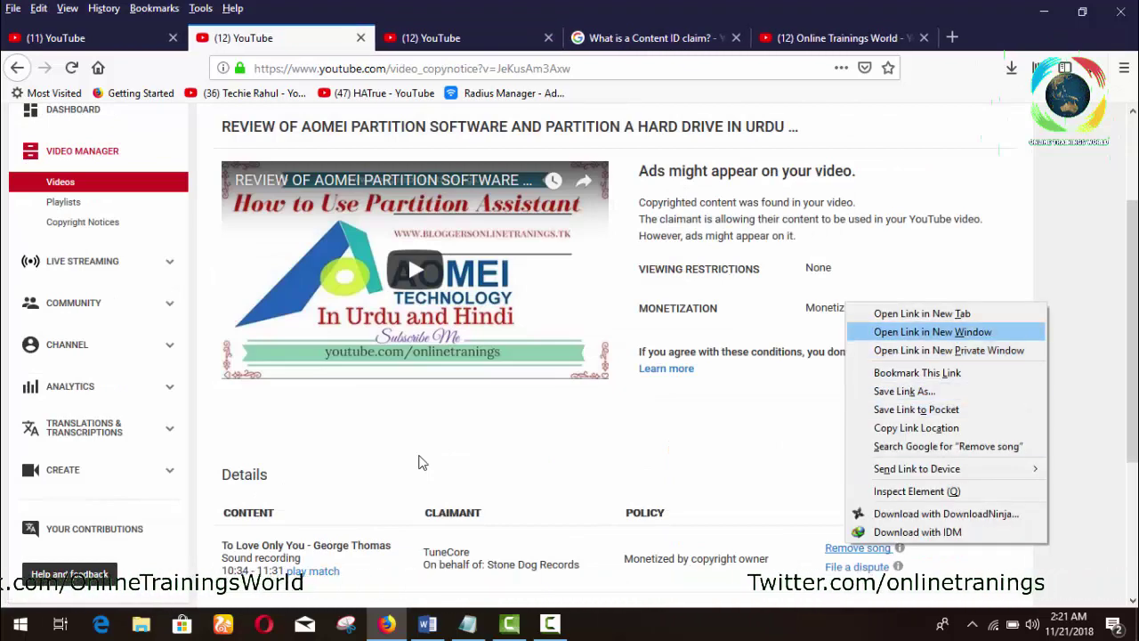
click(922, 313)
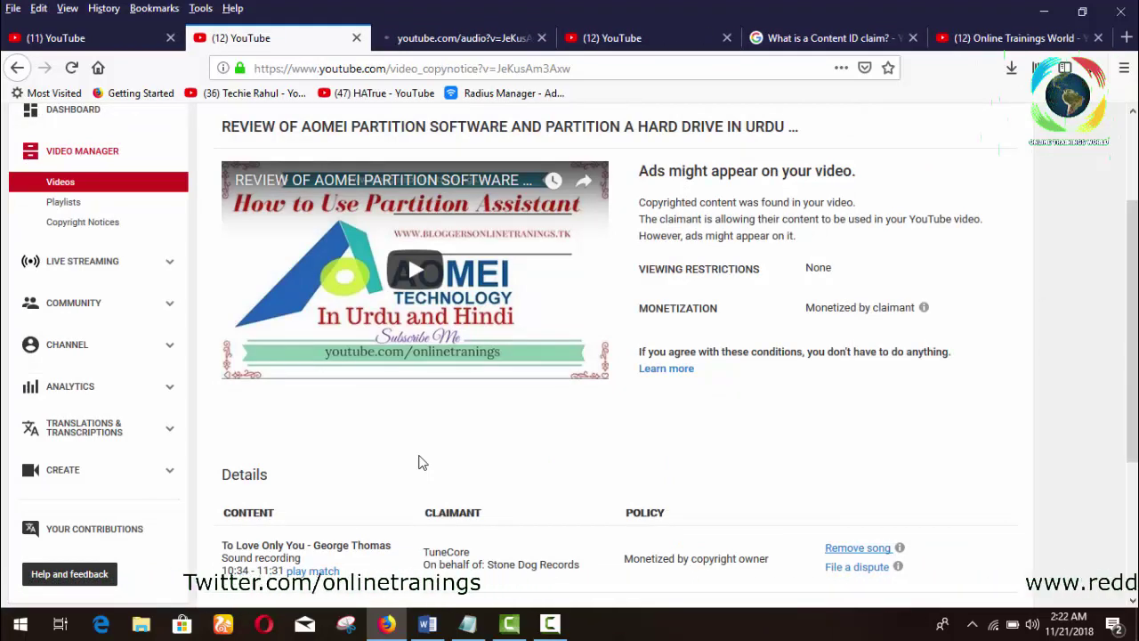
key(ctrl+Tab)
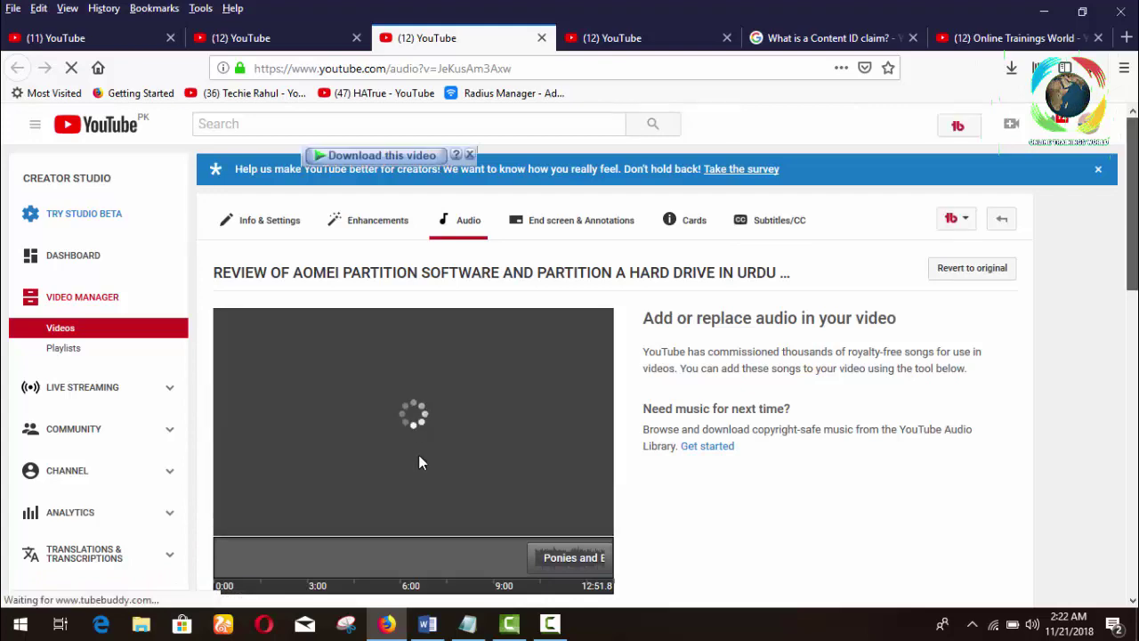
- Compare the video's audio replacement page with the claimed song's details on the copyright notice
scroll(421, 462, down, 2)
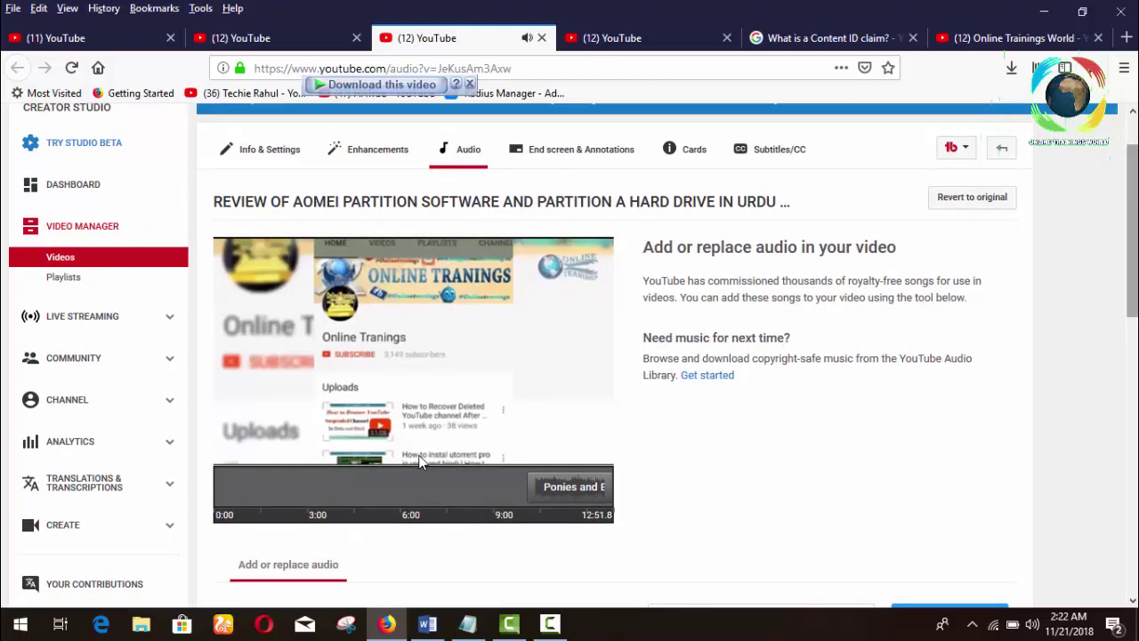
scroll(421, 462, down, 4)
scroll(421, 462, up, 3)
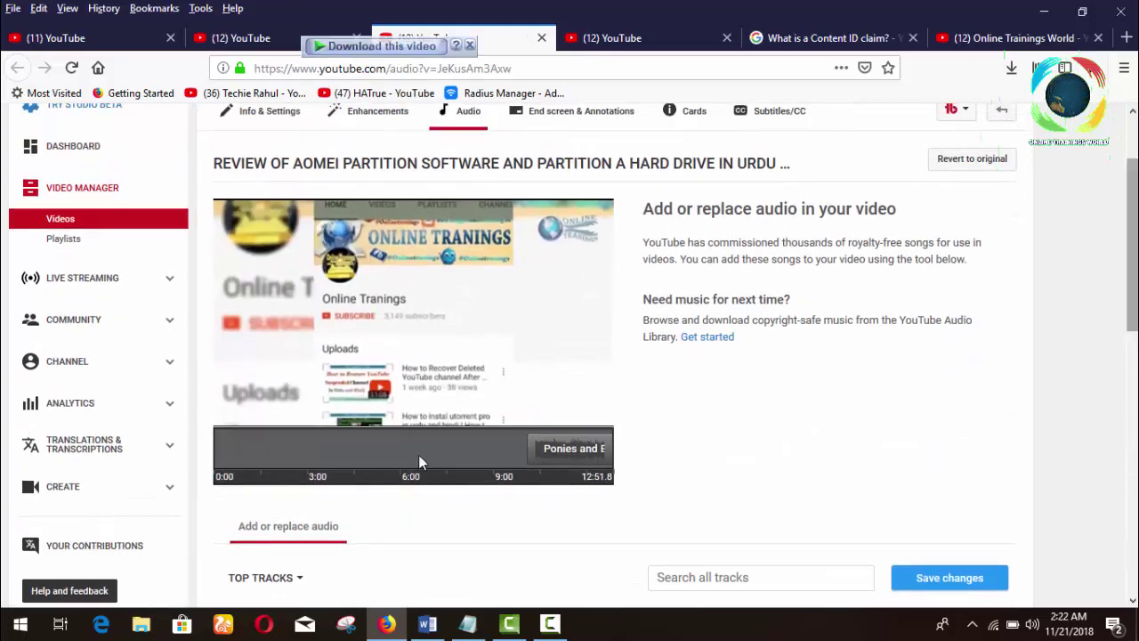
key(ctrl+shift+Tab)
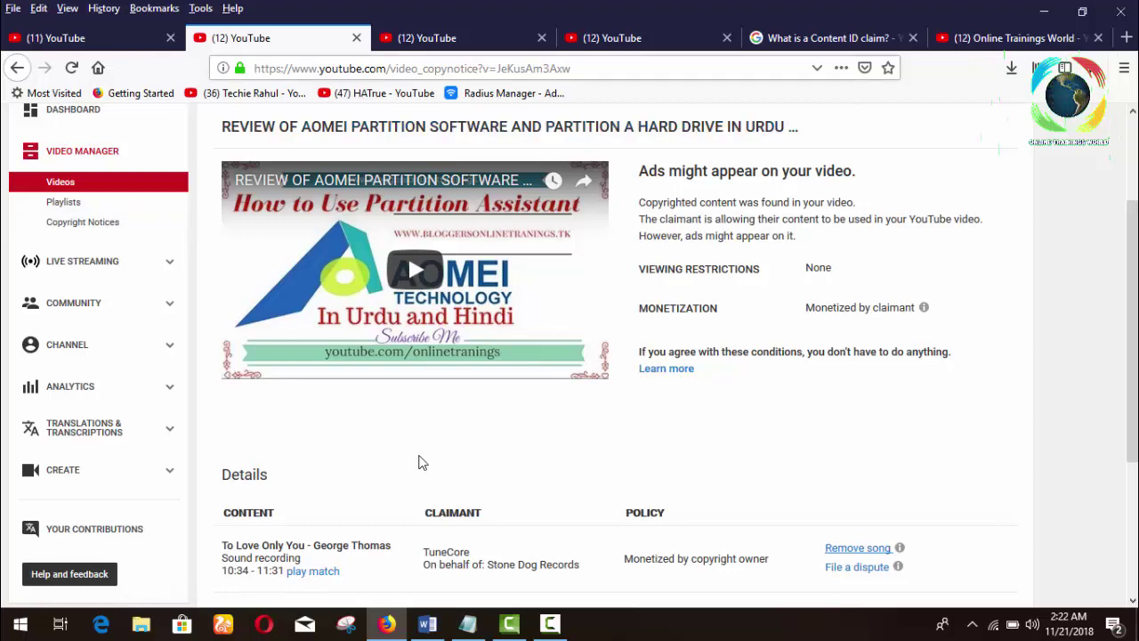
key(ctrl+Tab)
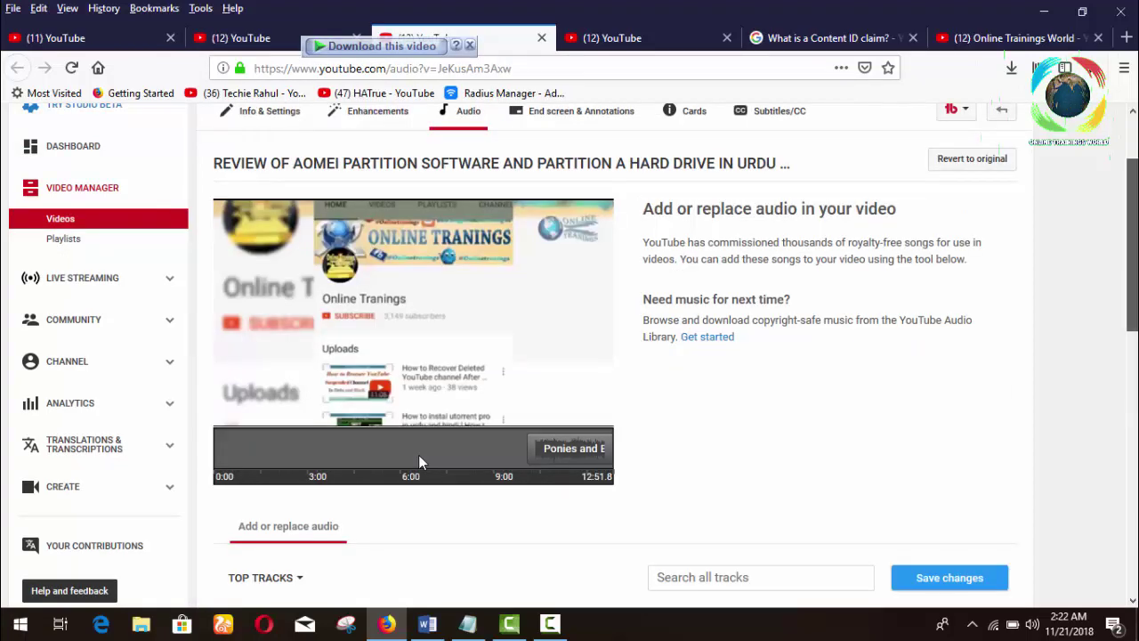
scroll(421, 462, down, 4)
scroll(421, 461, up, 4)
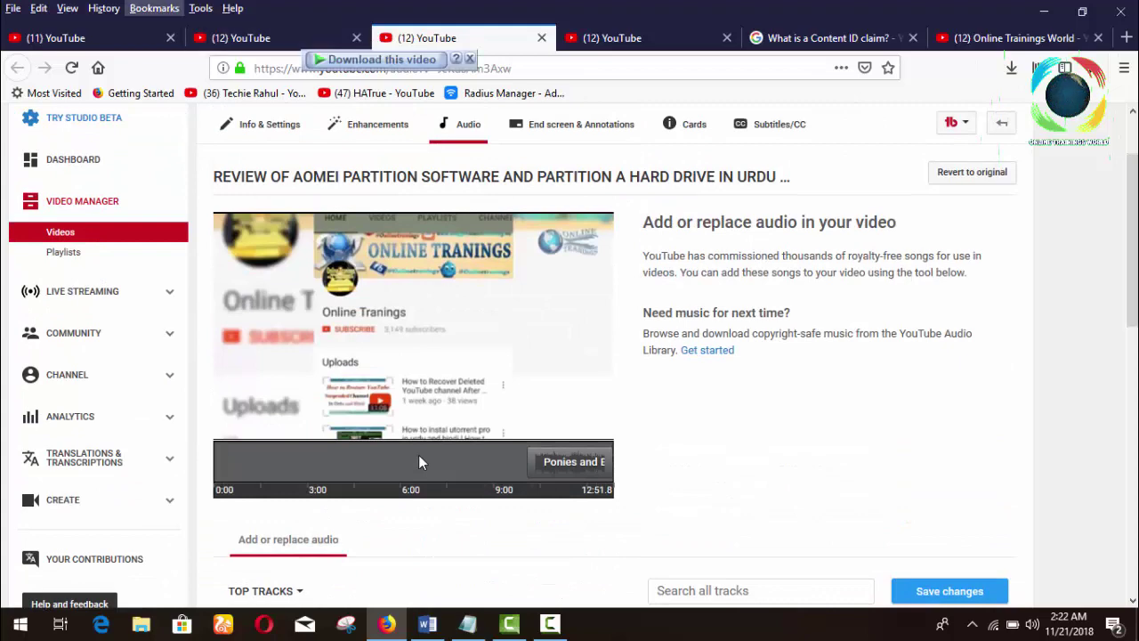
- Return to the copyright notice, review the claim details and open the claim's dispute page in a new tab
key(ctrl+shift+Tab)
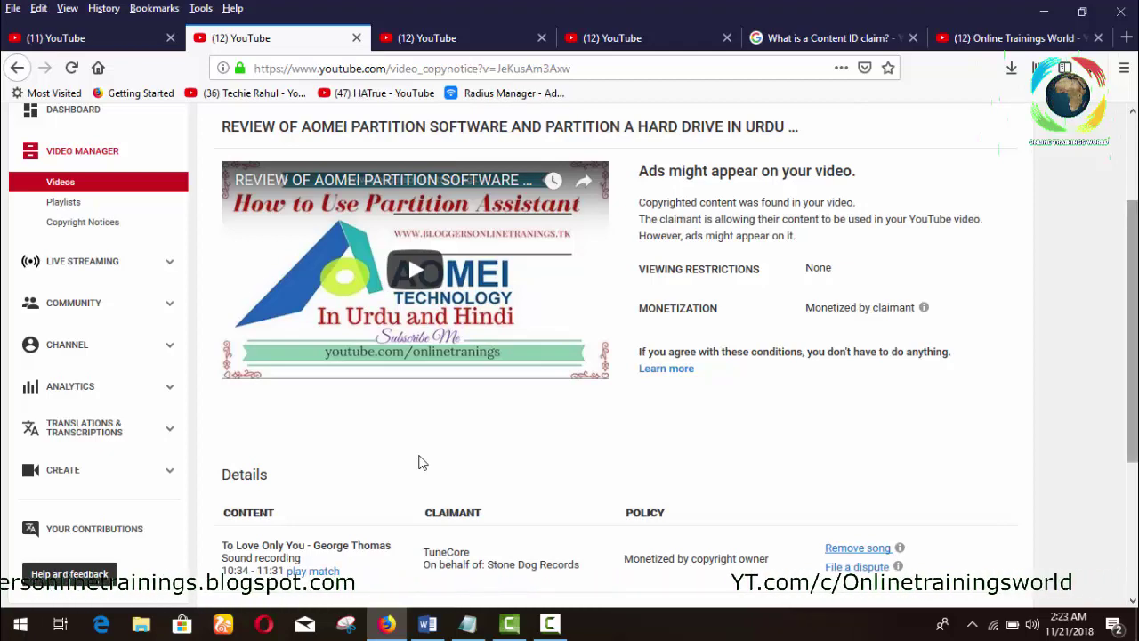
scroll(422, 463, up, 3)
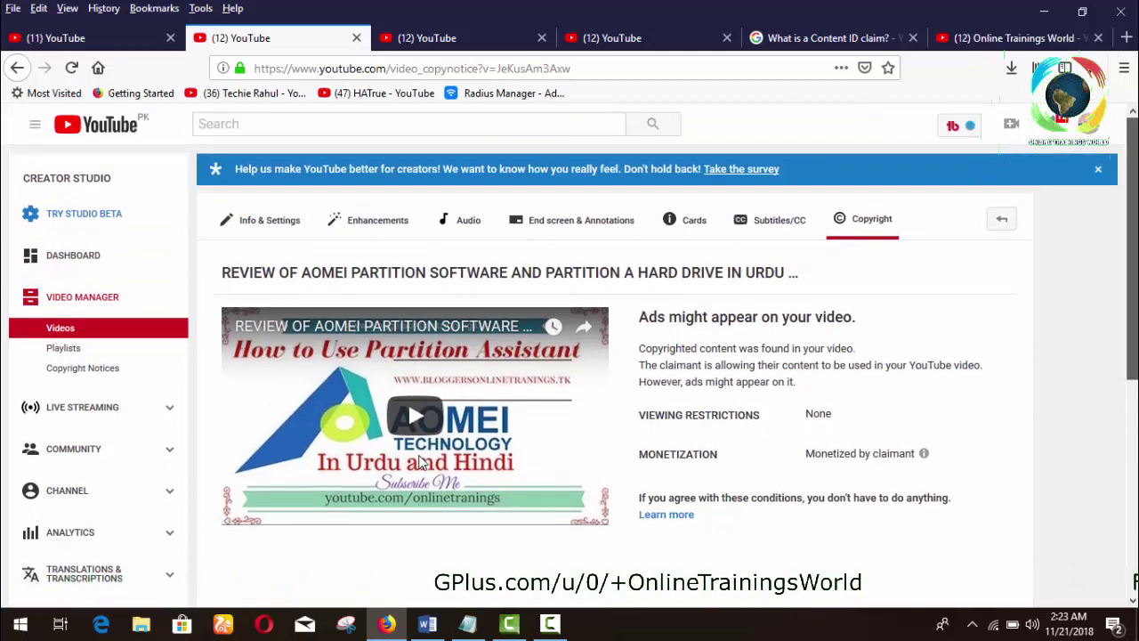
scroll(421, 462, down, 6)
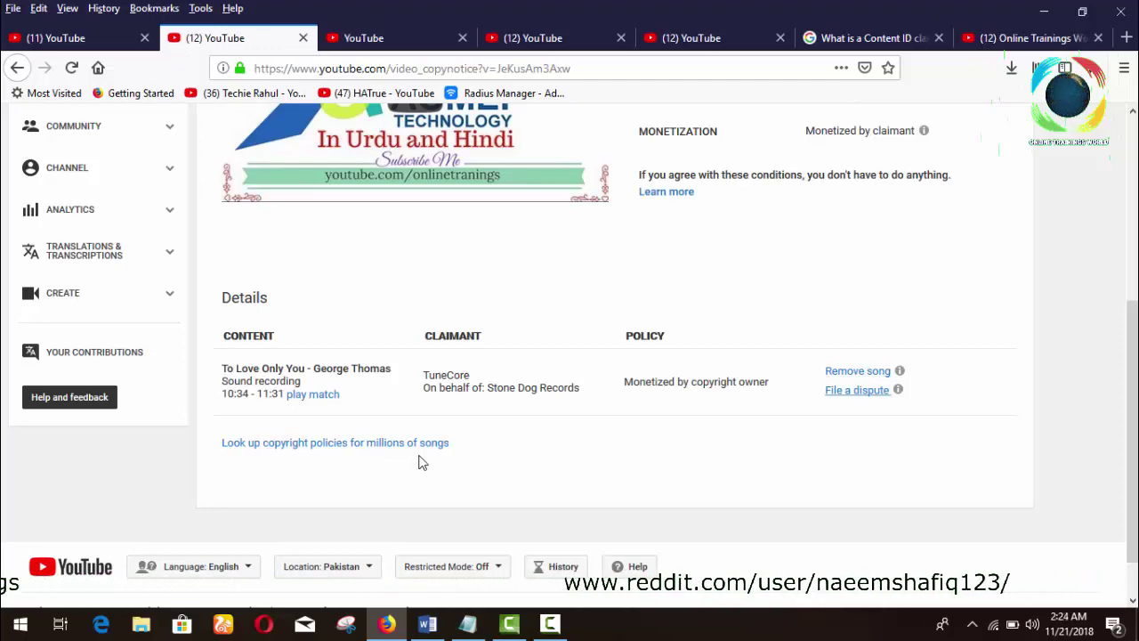
scroll(421, 462, up, 4)
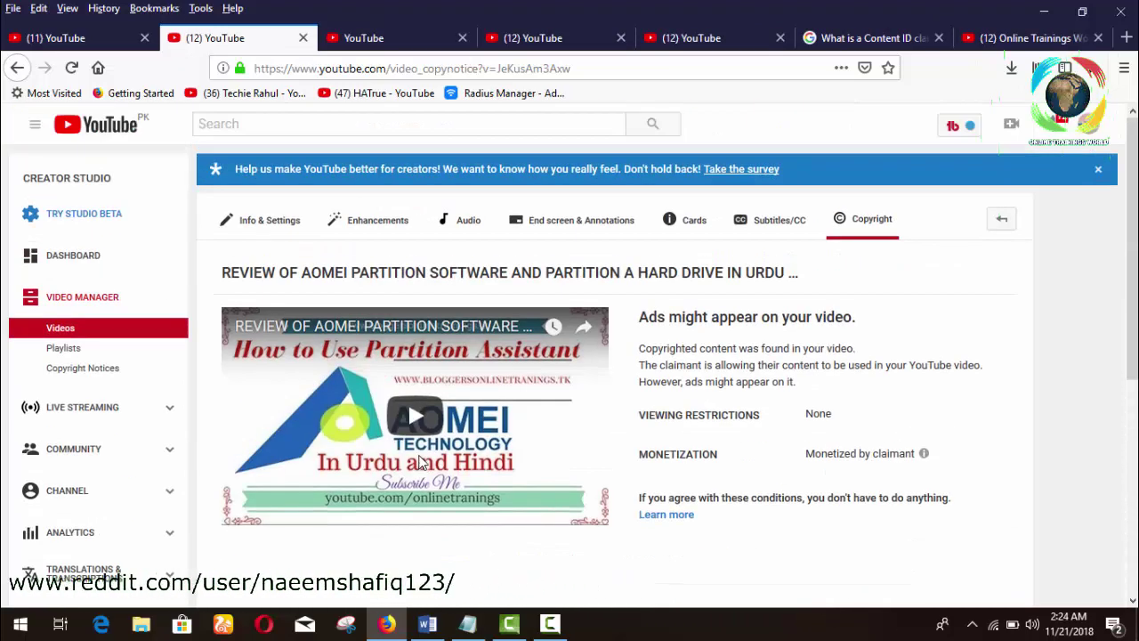